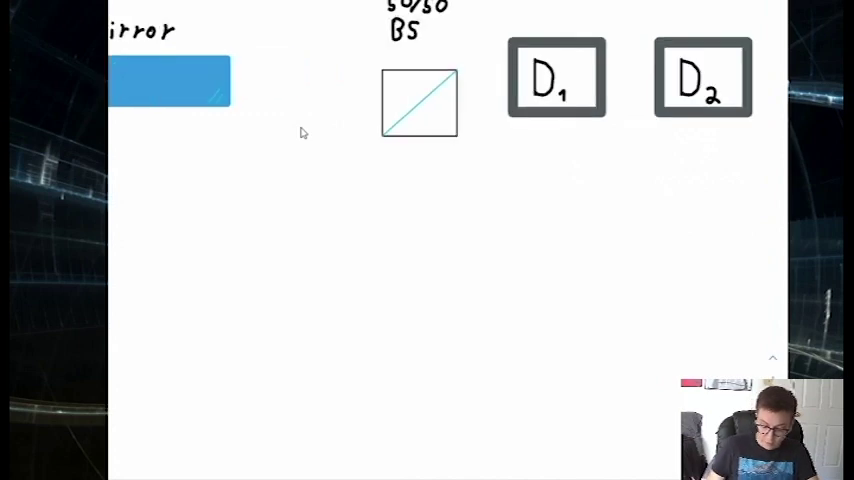
{"action": "scroll", "coordinate": [303, 133], "scroll_direction": "right", "scroll_amount": 1}
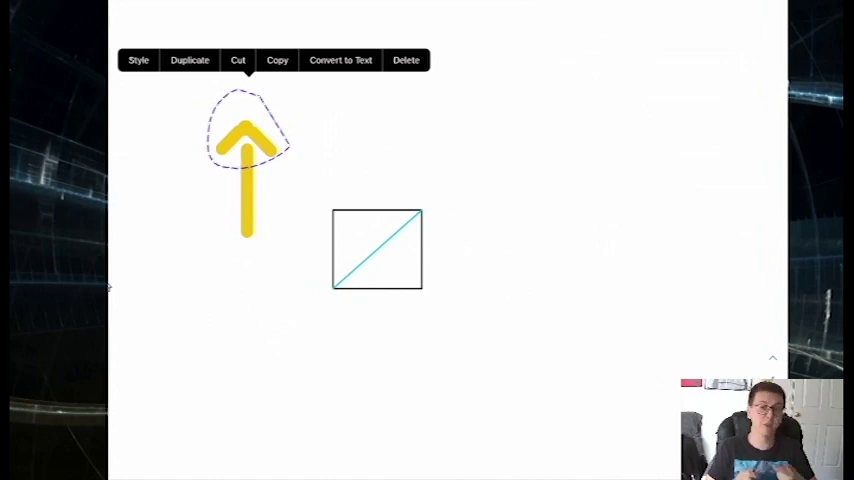
{"action": "scroll", "coordinate": [400, 250], "scroll_direction": "down", "scroll_amount": 3}
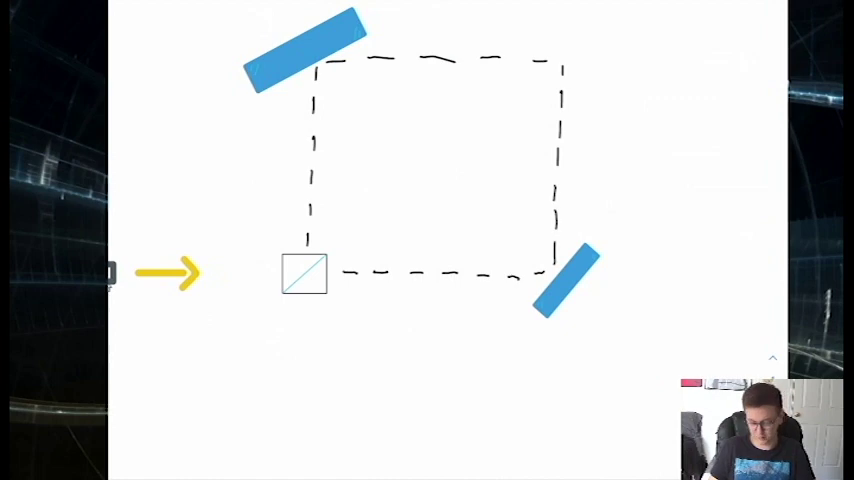
{"action": "scroll", "coordinate": [430, 200], "scroll_direction": "up", "scroll_amount": 1}
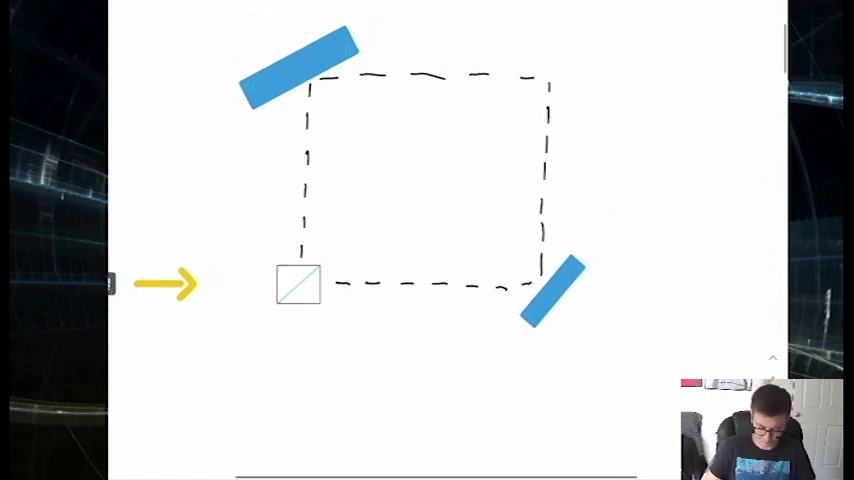
{"action": "scroll", "coordinate": [450, 200], "scroll_direction": "left", "scroll_amount": 3}
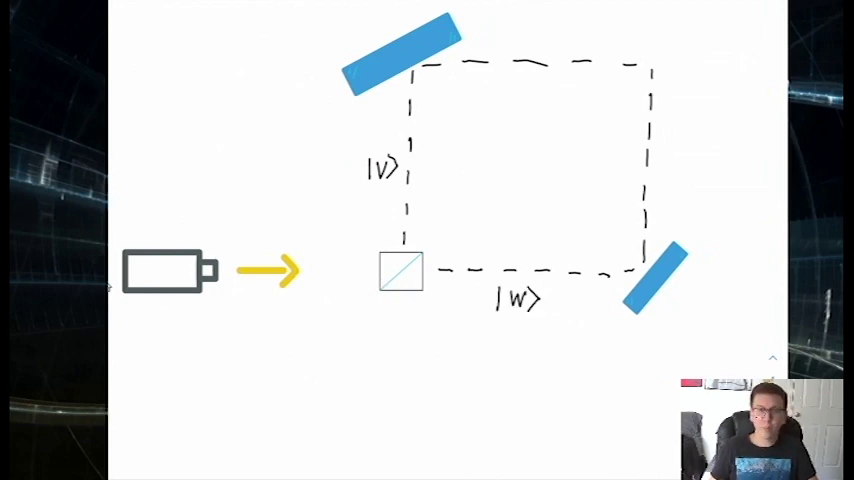
{"action": "scroll", "coordinate": [343, 131], "scroll_direction": "up", "scroll_amount": 3}
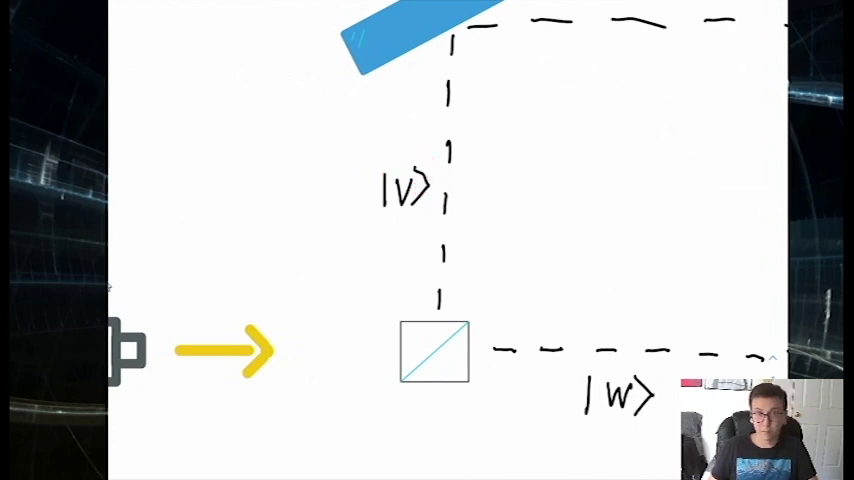
{"action": "scroll", "coordinate": [234, 109], "scroll_direction": "down", "scroll_amount": 3}
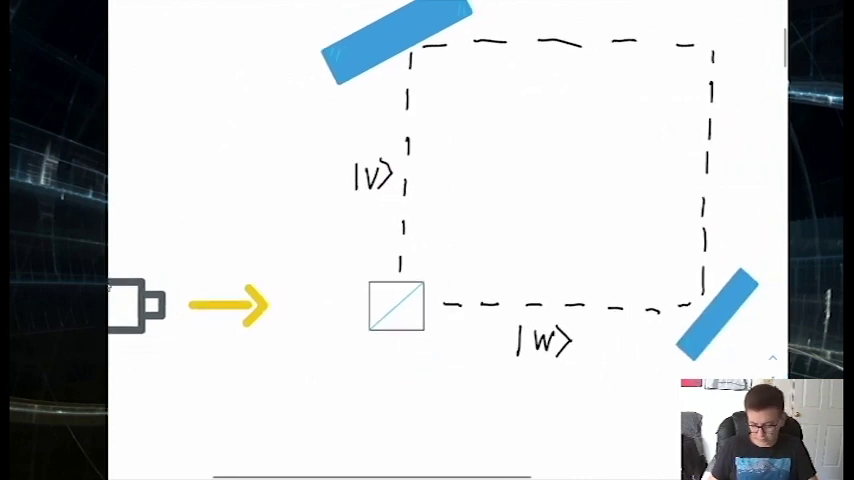
{"action": "scroll", "coordinate": [448, 200], "scroll_direction": "right", "scroll_amount": 2}
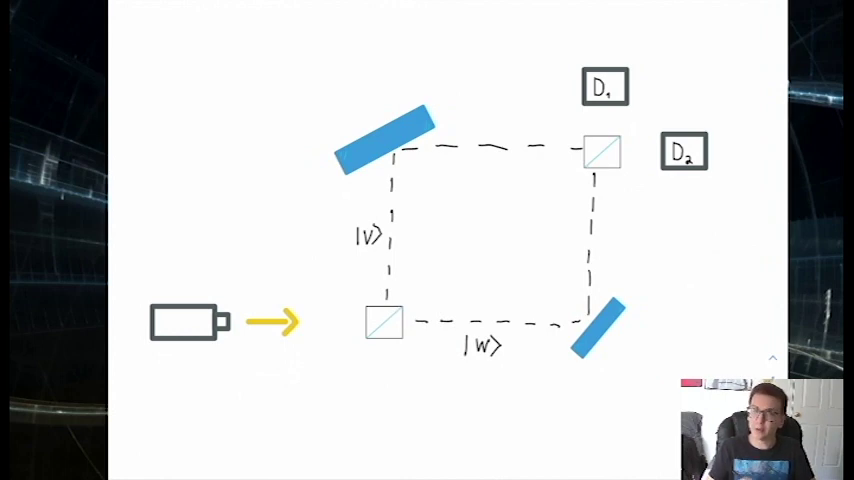
{"action": "scroll", "coordinate": [448, 240], "scroll_direction": "down", "scroll_amount": 5}
{"action": "scroll", "coordinate": [448, 240], "scroll_direction": "down", "scroll_amount": 5}
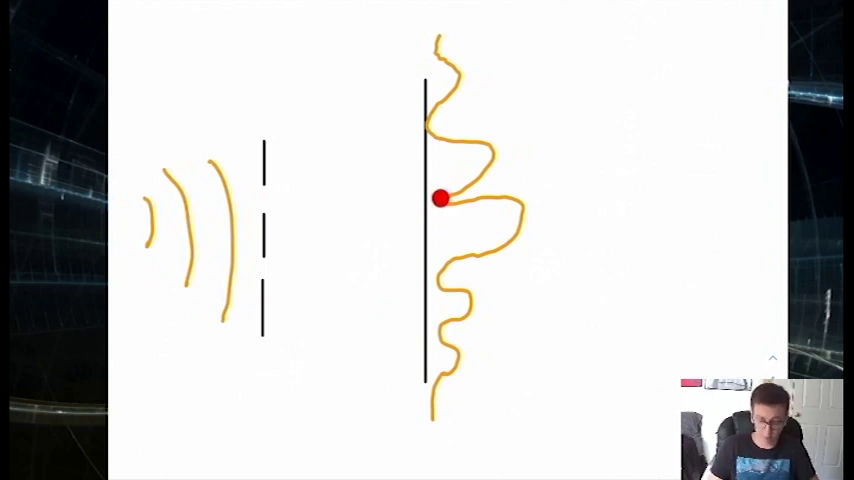
{"action": "scroll", "coordinate": [431, 269], "scroll_direction": "up", "scroll_amount": 1}
{"action": "scroll", "coordinate": [431, 269], "scroll_direction": "left", "scroll_amount": 1}
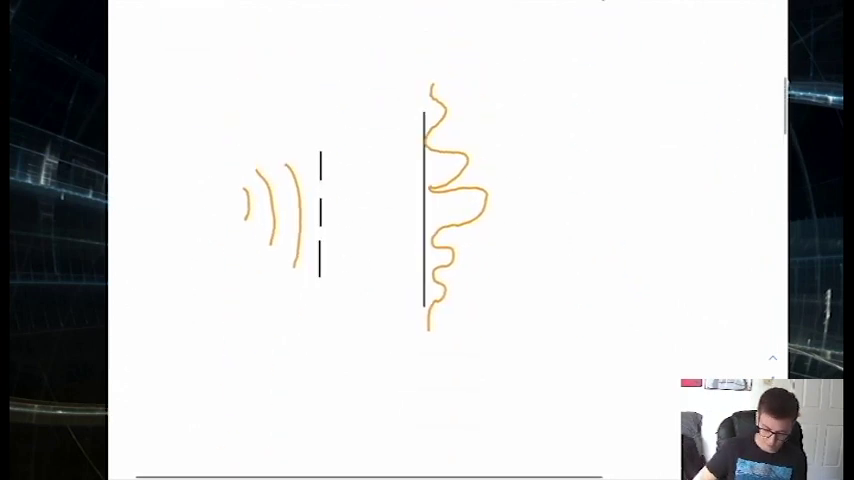
{"action": "scroll", "coordinate": [328, 159], "scroll_direction": "up", "scroll_amount": 1}
{"action": "scroll", "coordinate": [328, 159], "scroll_direction": "up", "scroll_amount": 1}
{"action": "scroll", "coordinate": [328, 159], "scroll_direction": "up", "scroll_amount": 1}
{"action": "scroll", "coordinate": [328, 159], "scroll_direction": "up", "scroll_amount": 1}
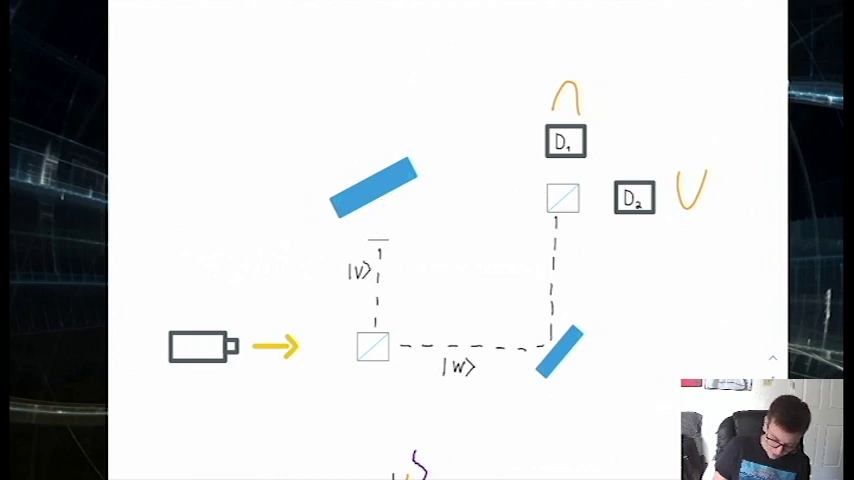
{"action": "scroll", "coordinate": [733, 277], "scroll_direction": "up", "scroll_amount": 1}
{"action": "scroll", "coordinate": [733, 277], "scroll_direction": "up", "scroll_amount": 2}
{"action": "scroll", "coordinate": [733, 277], "scroll_direction": "up", "scroll_amount": 1}
{"action": "scroll", "coordinate": [448, 240], "scroll_direction": "right", "scroll_amount": 1}
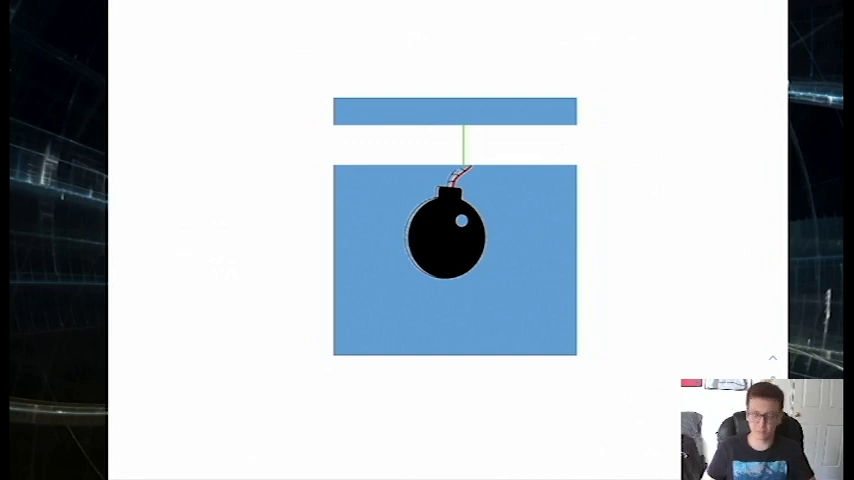
{"action": "scroll", "coordinate": [454, 240], "scroll_direction": "down", "scroll_amount": 2}
Step: Sketch a curved arc around the top-left of the bomb box picture
{"action": "mouse_move", "coordinate": [555, 75]}
{"action": "left_mouse_down"}
{"action": "mouse_move", "coordinate": [334, 258]}
{"action": "mouse_move", "coordinate": [580, 264]}
{"action": "left_mouse_up"}
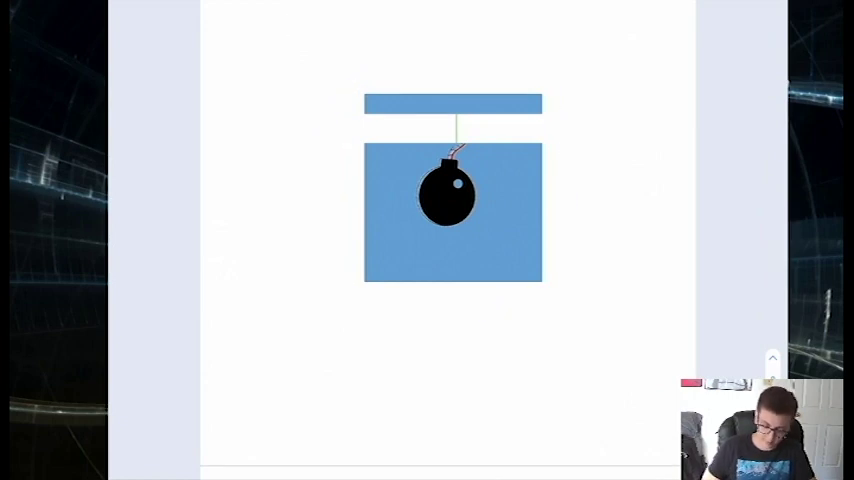